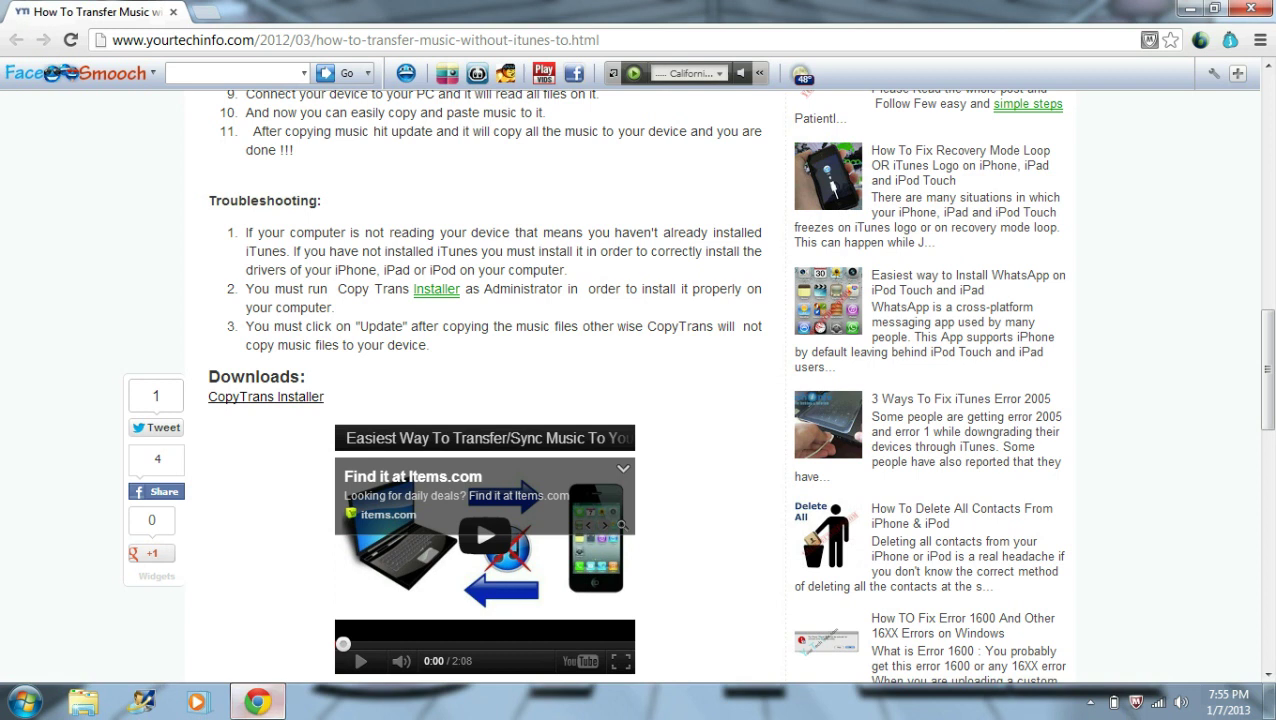
Download the Install_CopyTrans_Suite installer via the article's CopyTrans Installer link
scroll(640, 386, "down", 4)
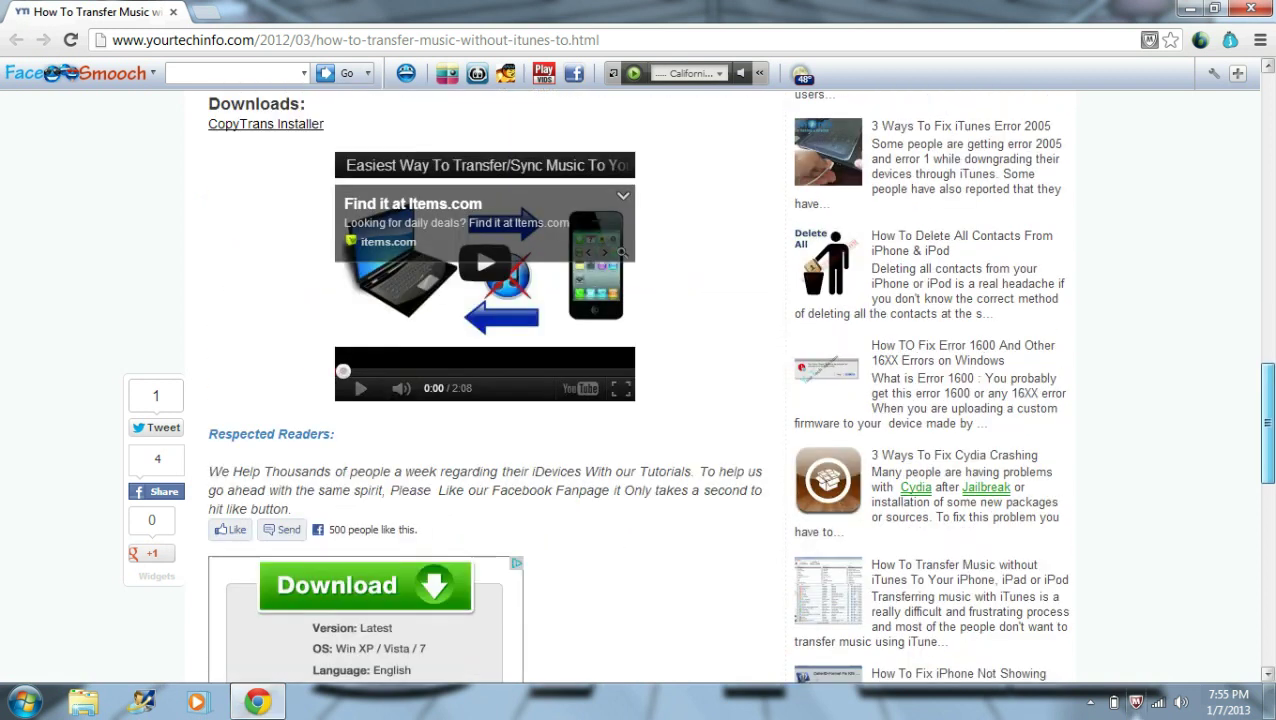
scroll(640, 386, "down", 2)
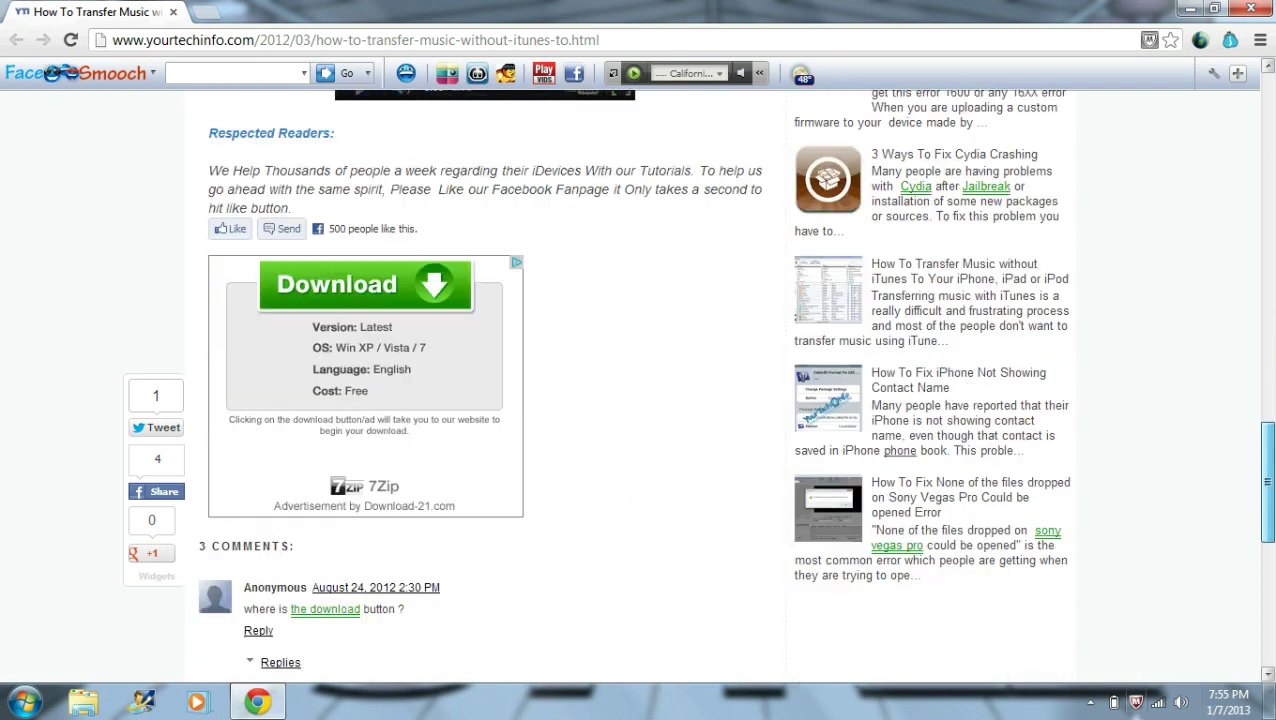
scroll(640, 386, "up", 1)
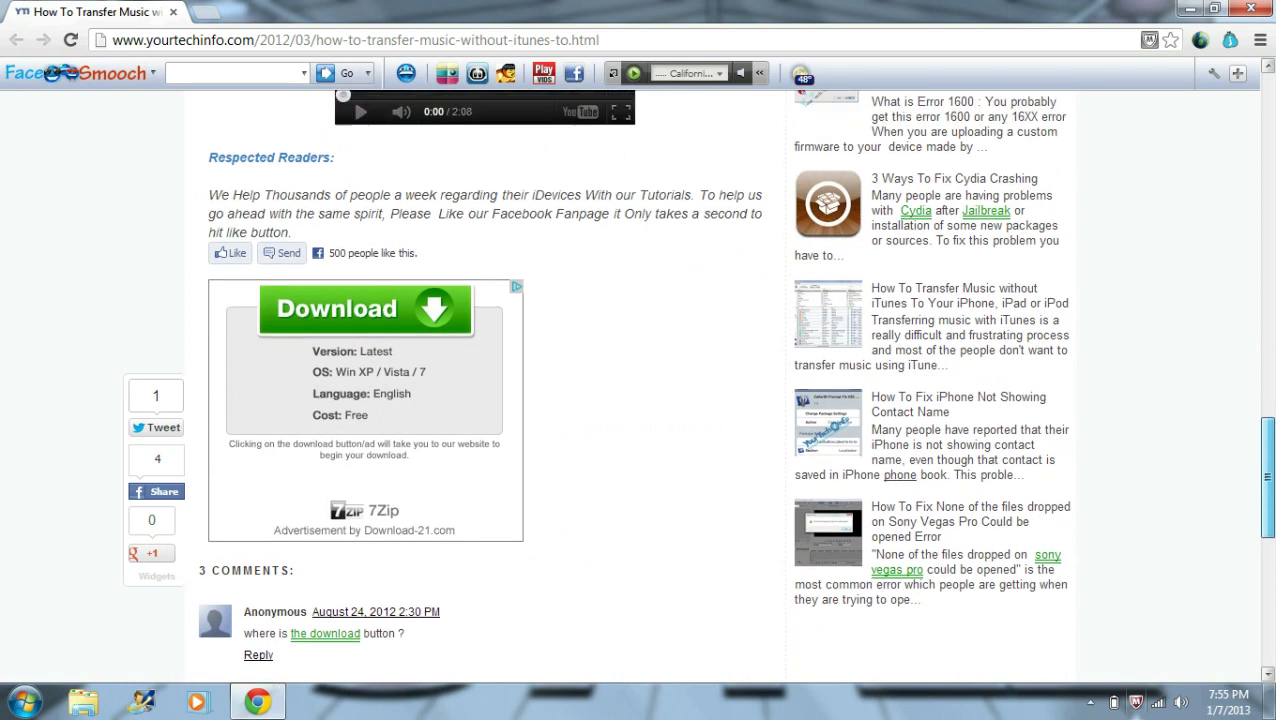
scroll(640, 386, "up", 4)
scroll(640, 386, "up", 6)
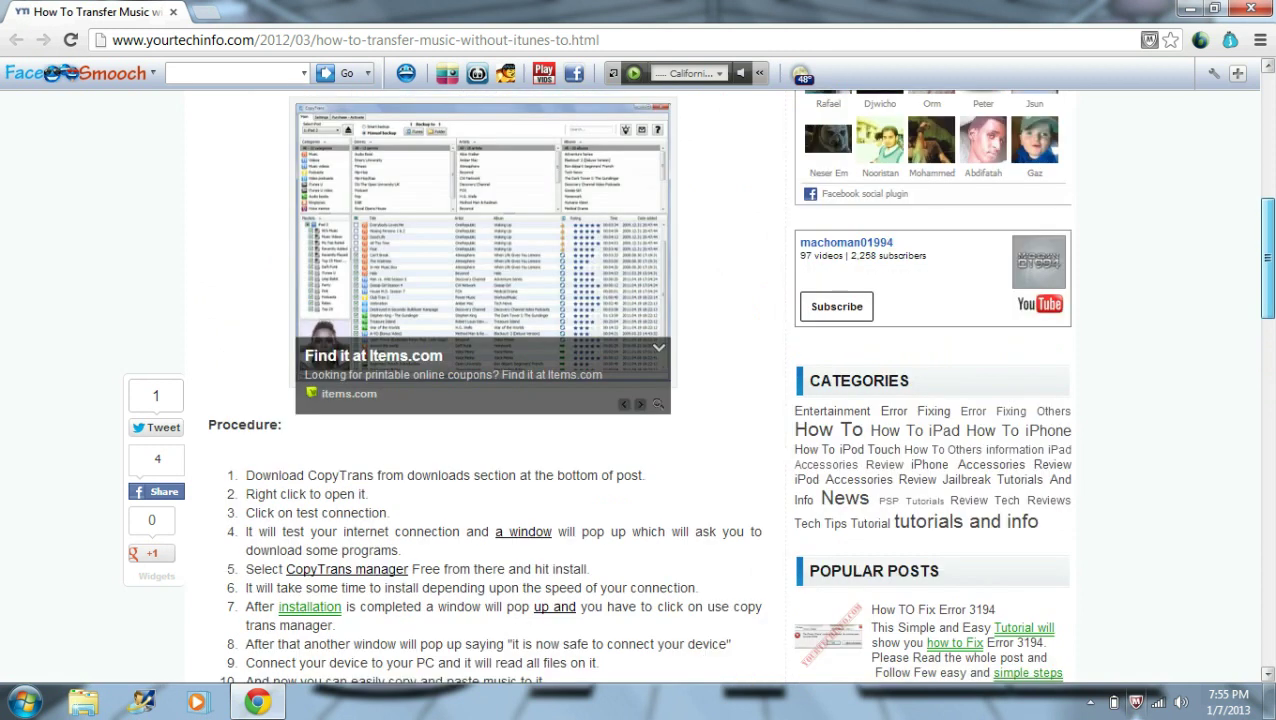
scroll(640, 386, "up", 8)
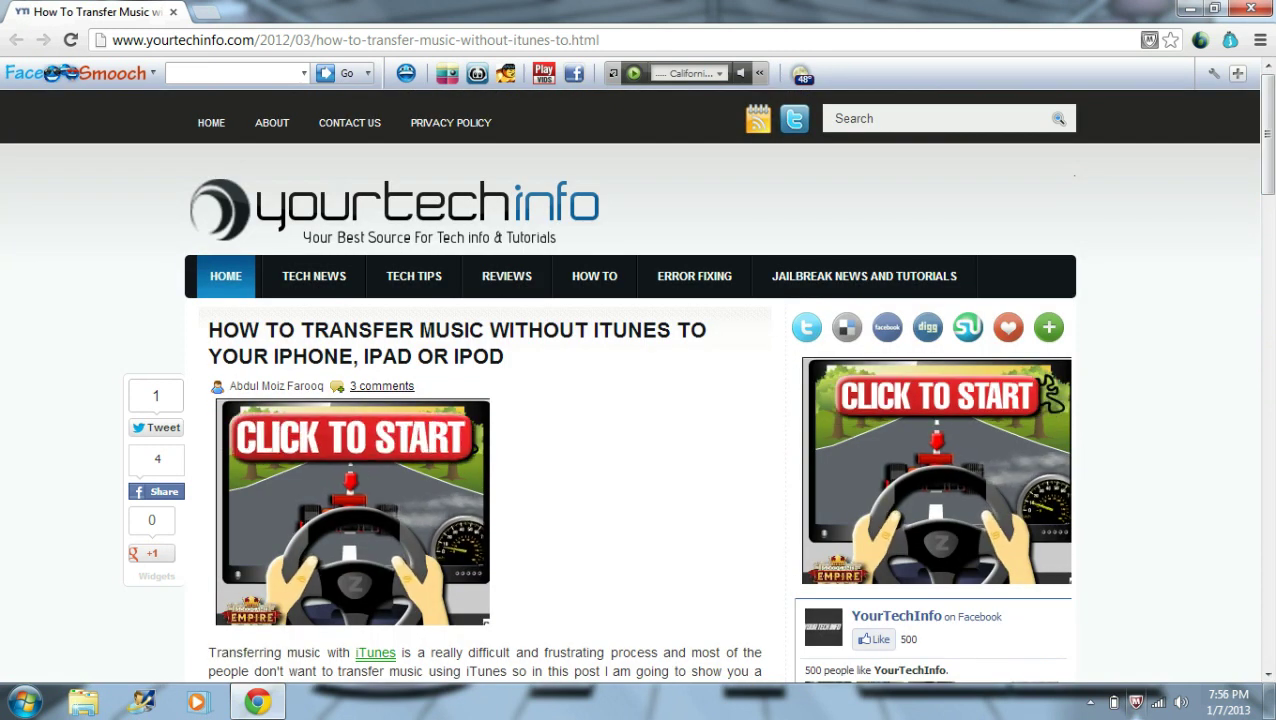
double_click(393, 208)
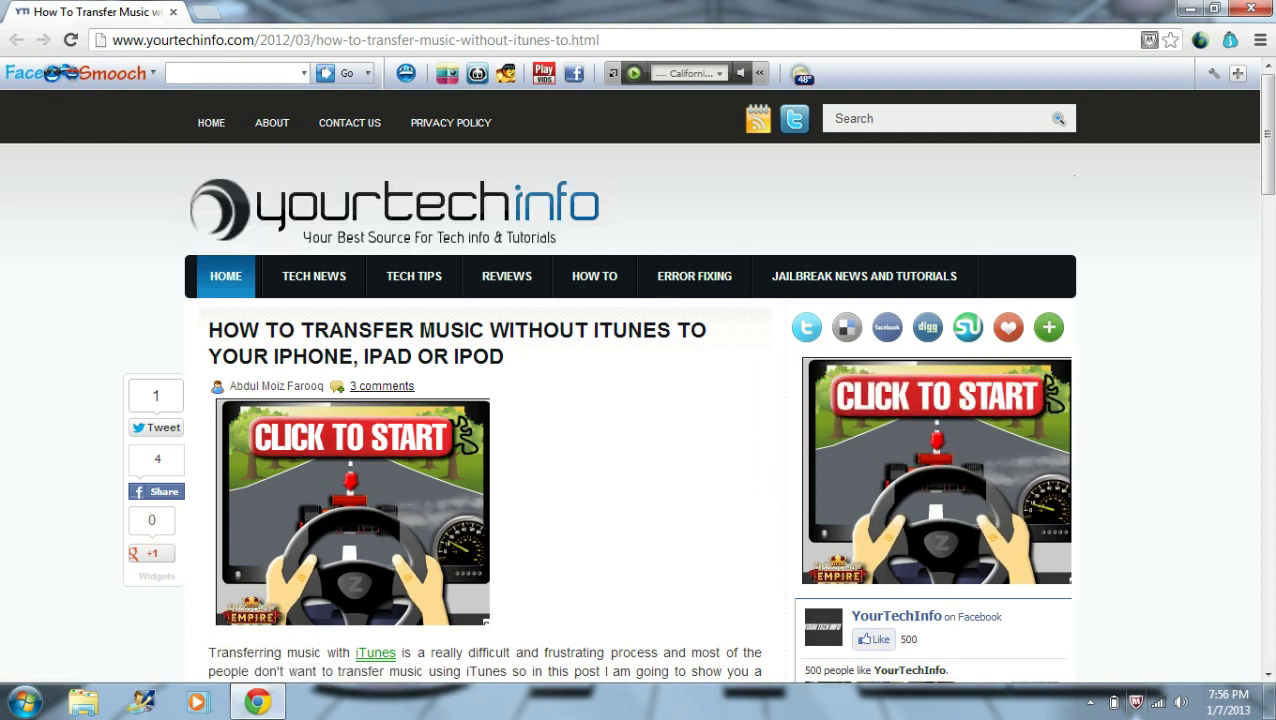
left_click_drag(600, 40, 112, 40)
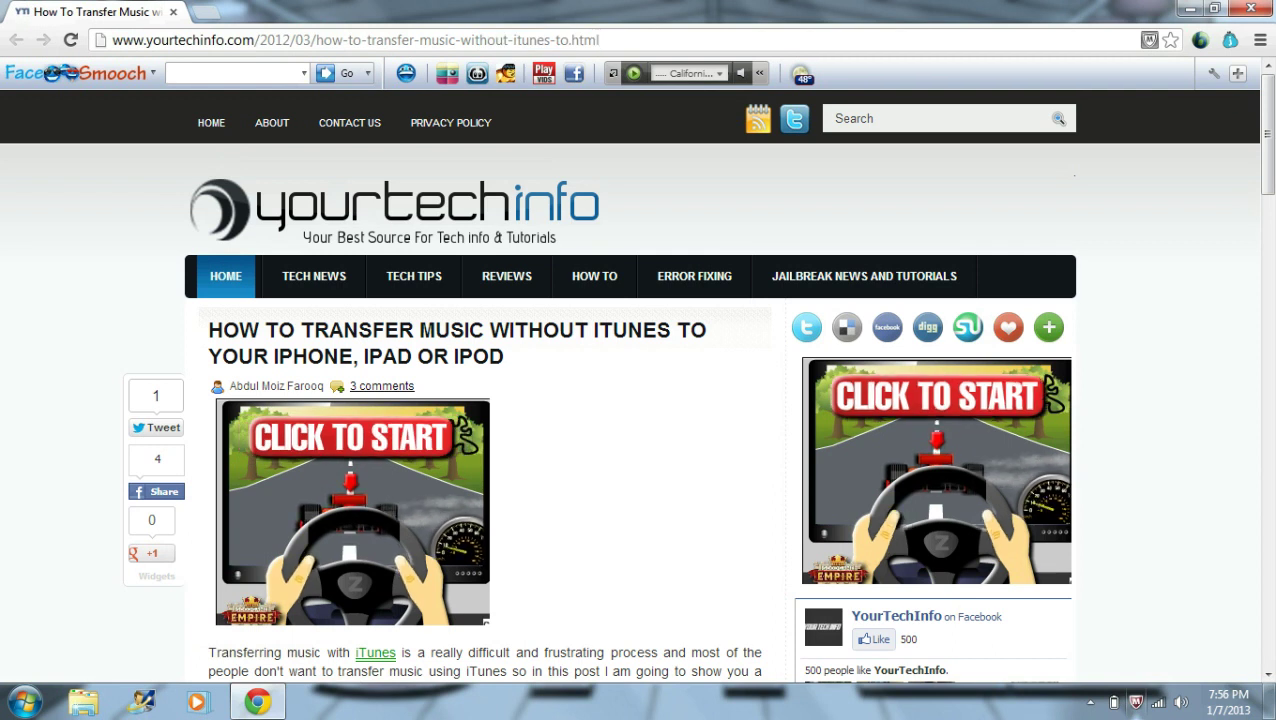
scroll(640, 390, "down", 5)
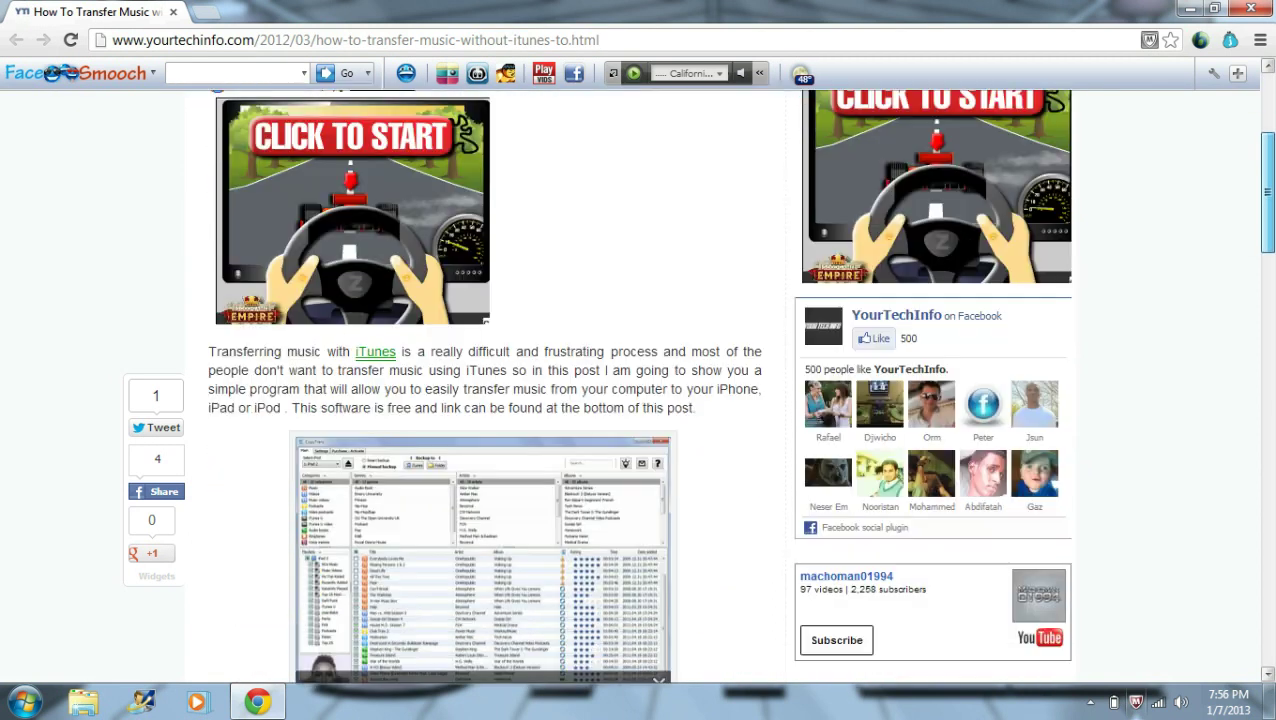
scroll(640, 390, "down", 15)
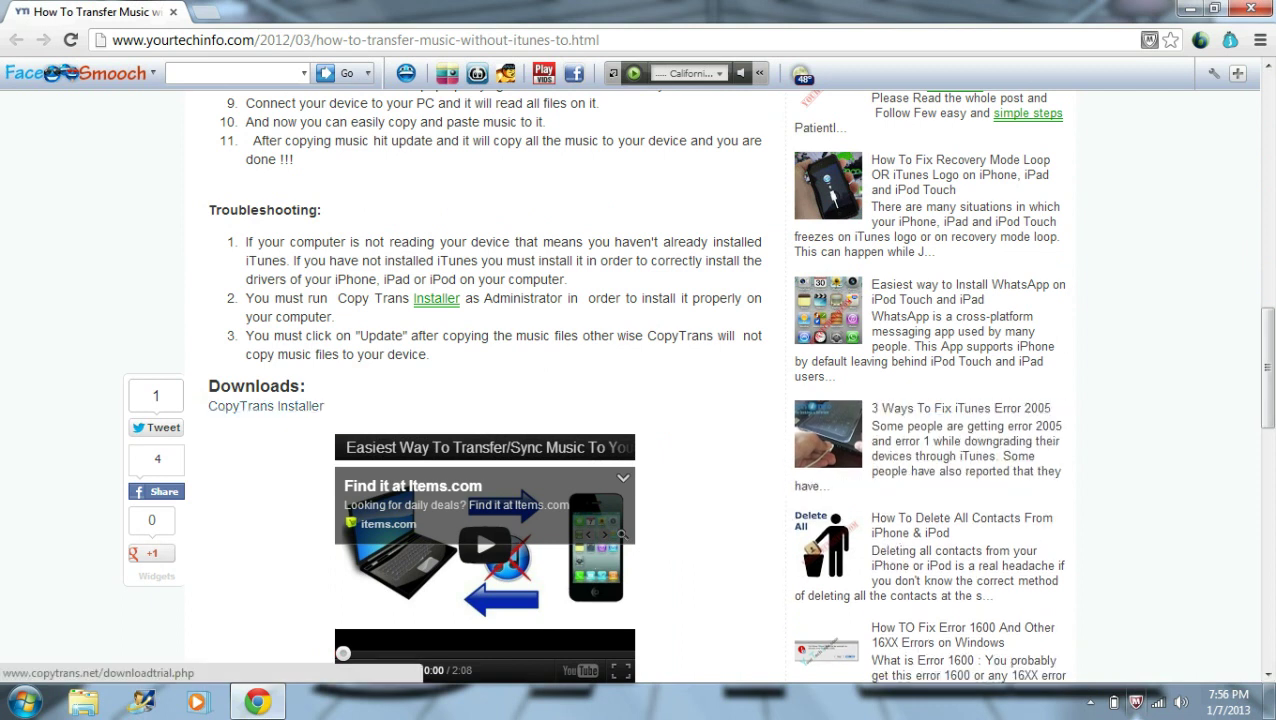
left_click(266, 406)
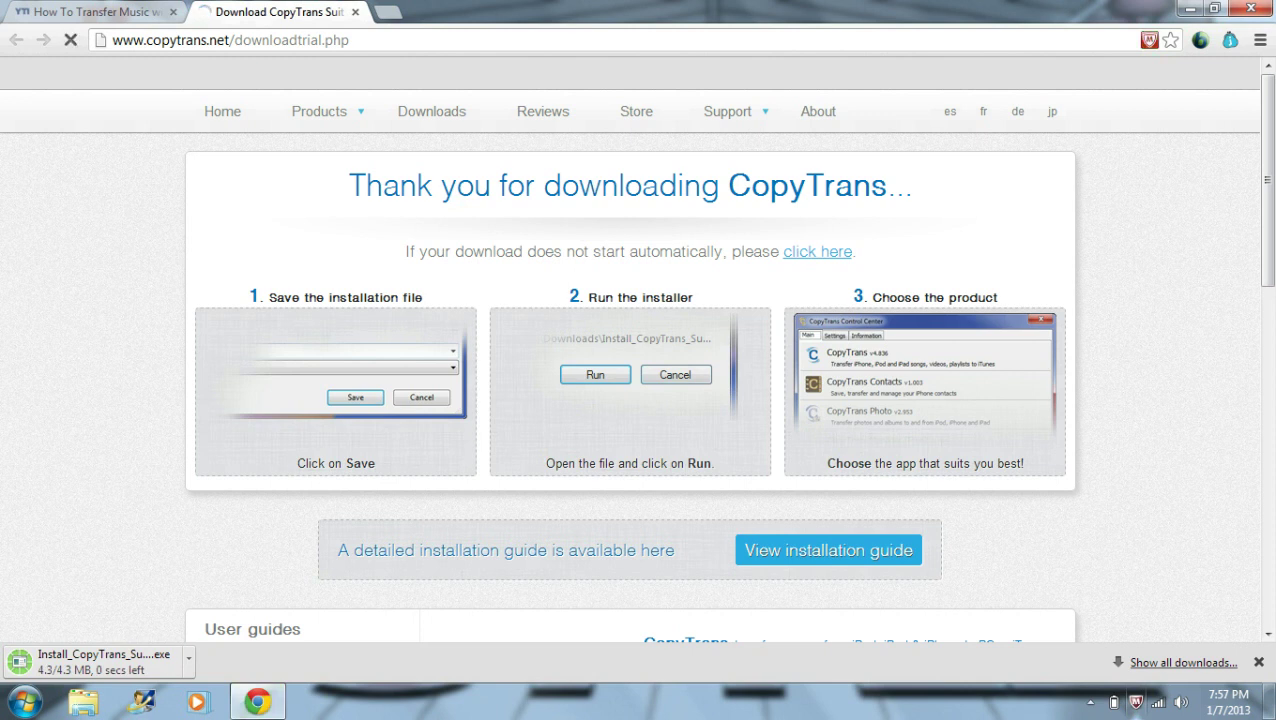
Run the downloaded CopyTrans installer past the security warning and close the McAfee SiteAdvisor page
left_click(90, 661)
key("Return")
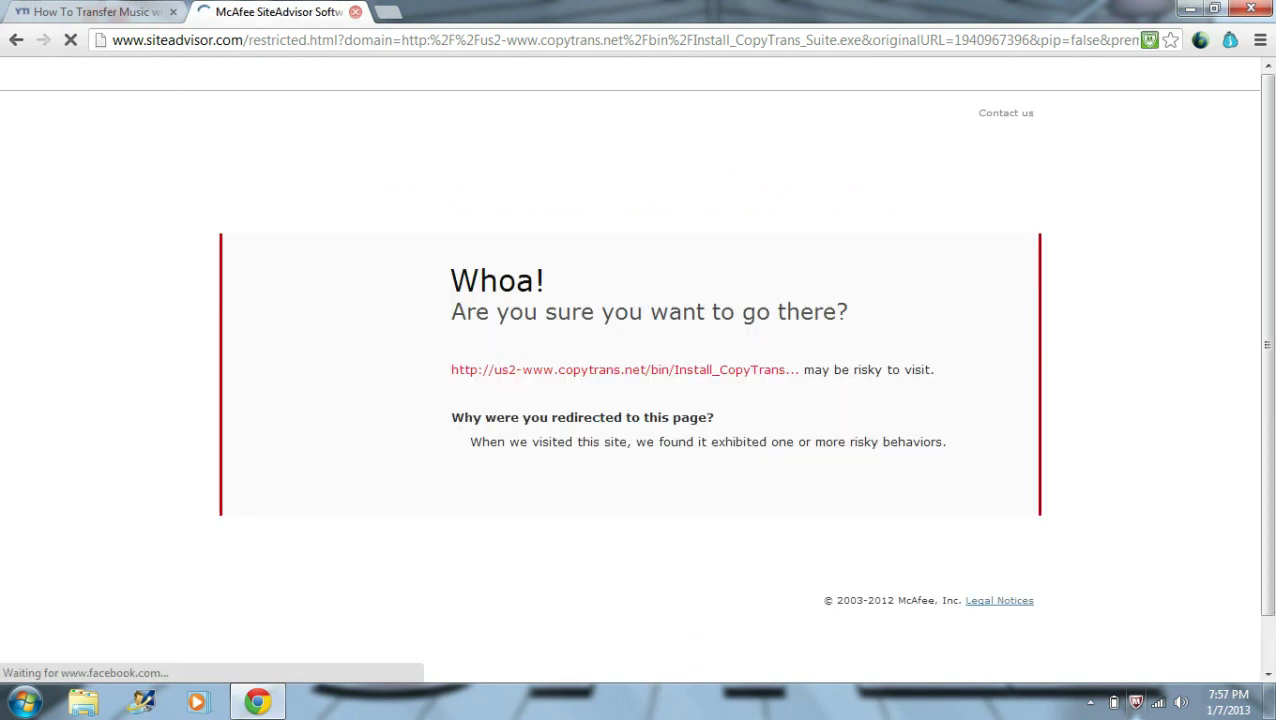
left_click(355, 11)
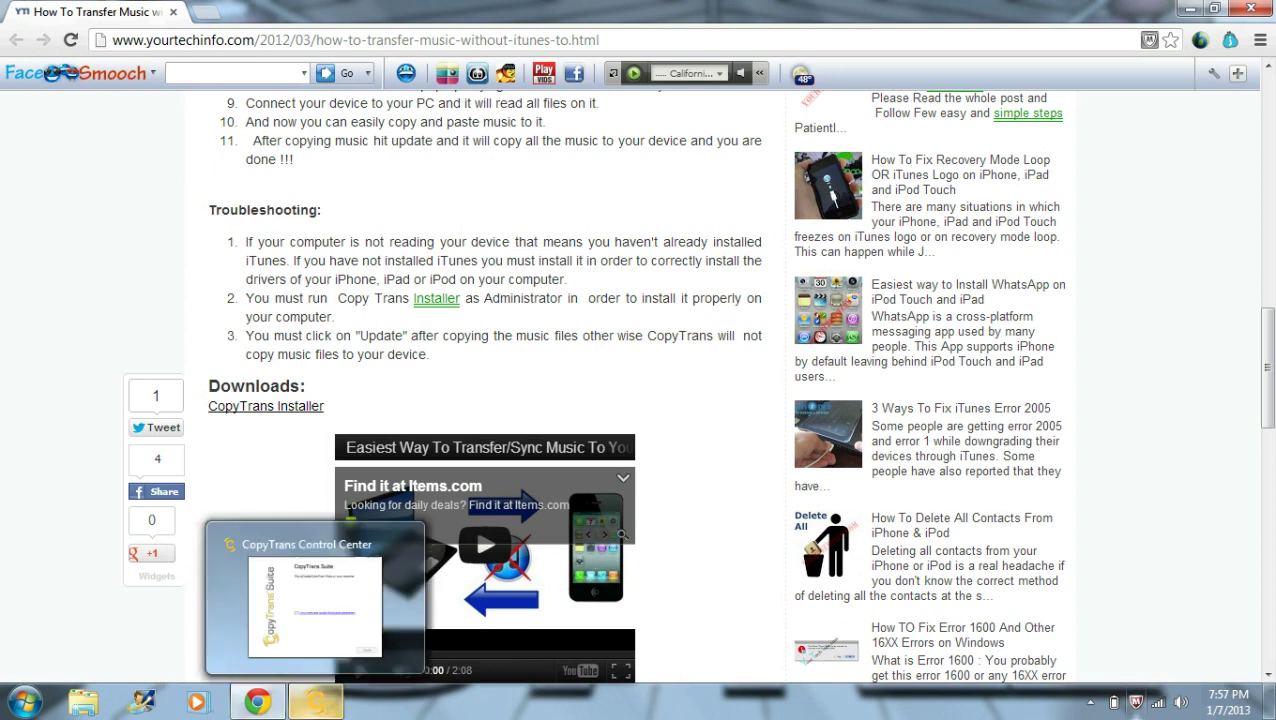
Accept the CopyTrans Suite license agreement and start the installation
left_click(316, 701)
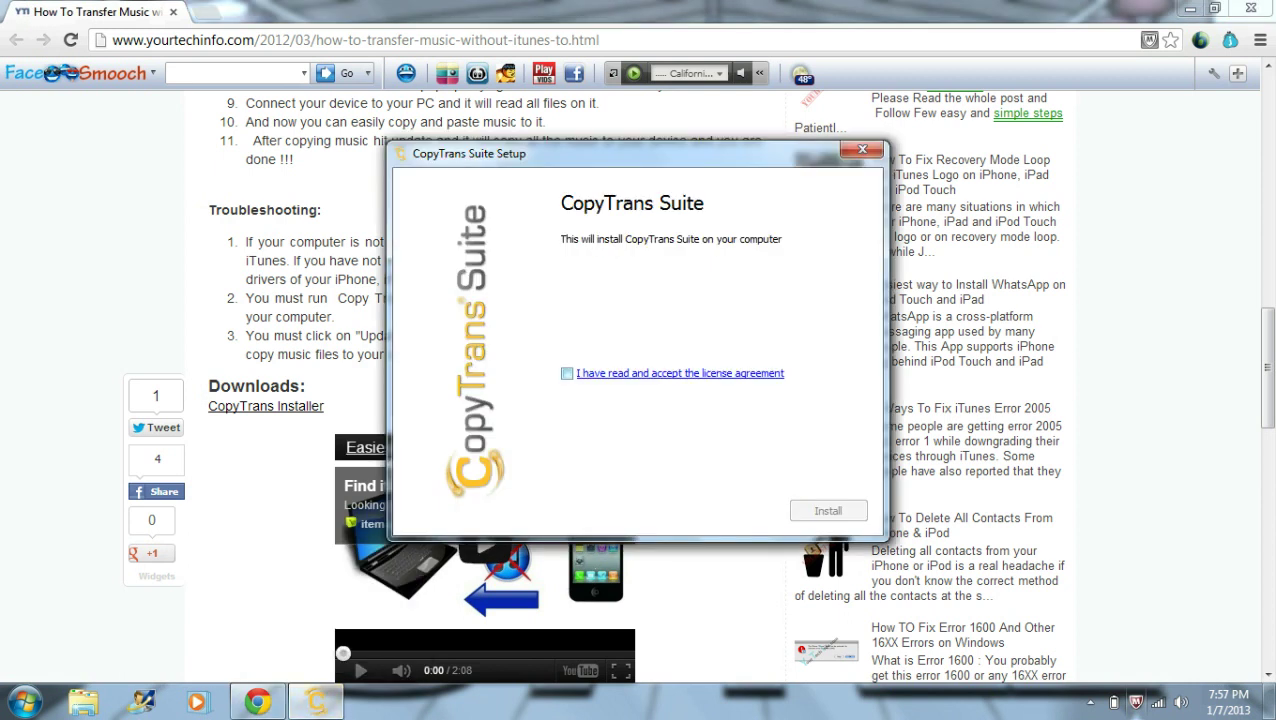
left_click(567, 373)
key("Return")
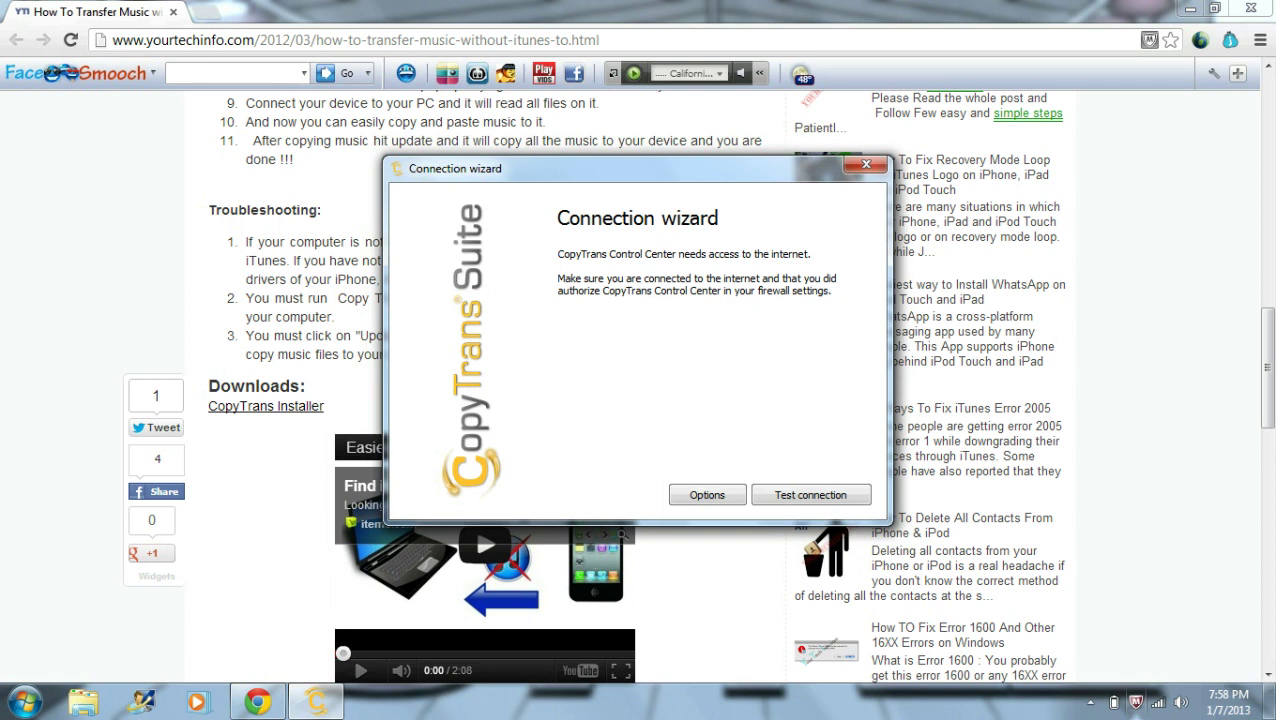
Test the internet connection, dismissing the firewall warning and the 'Connection successful!' message
left_click(810, 495)
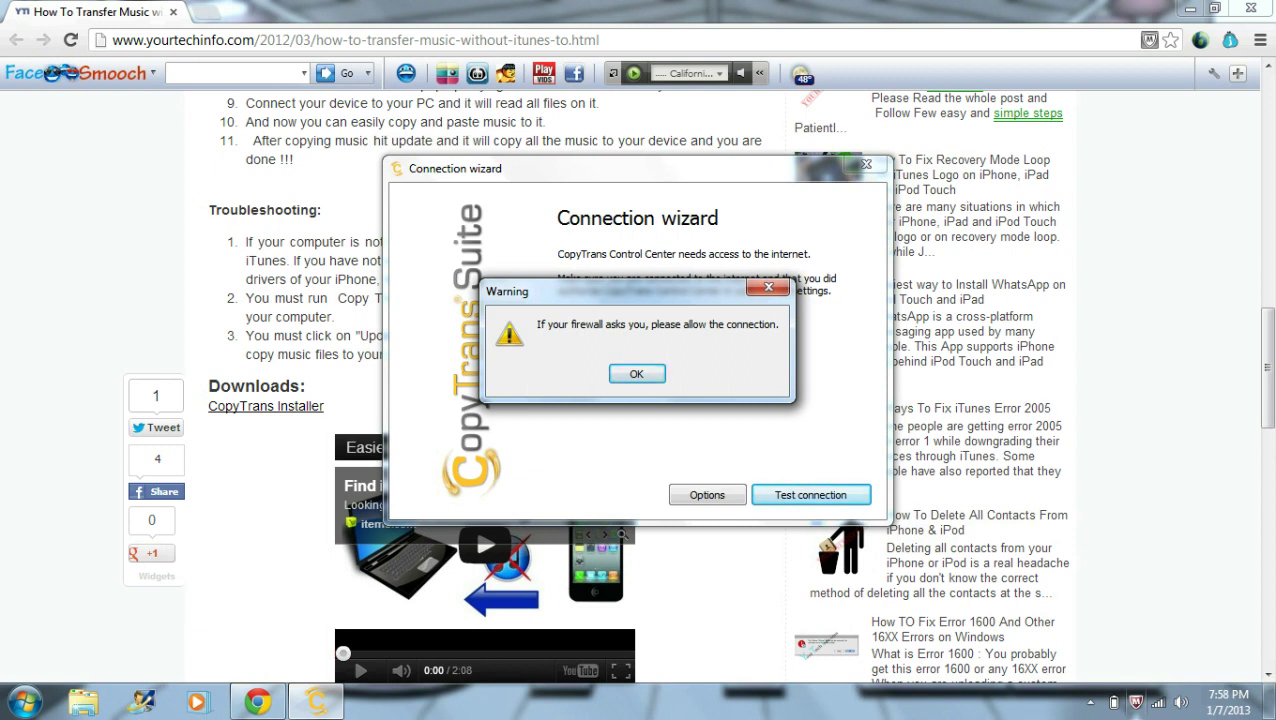
key("Return")
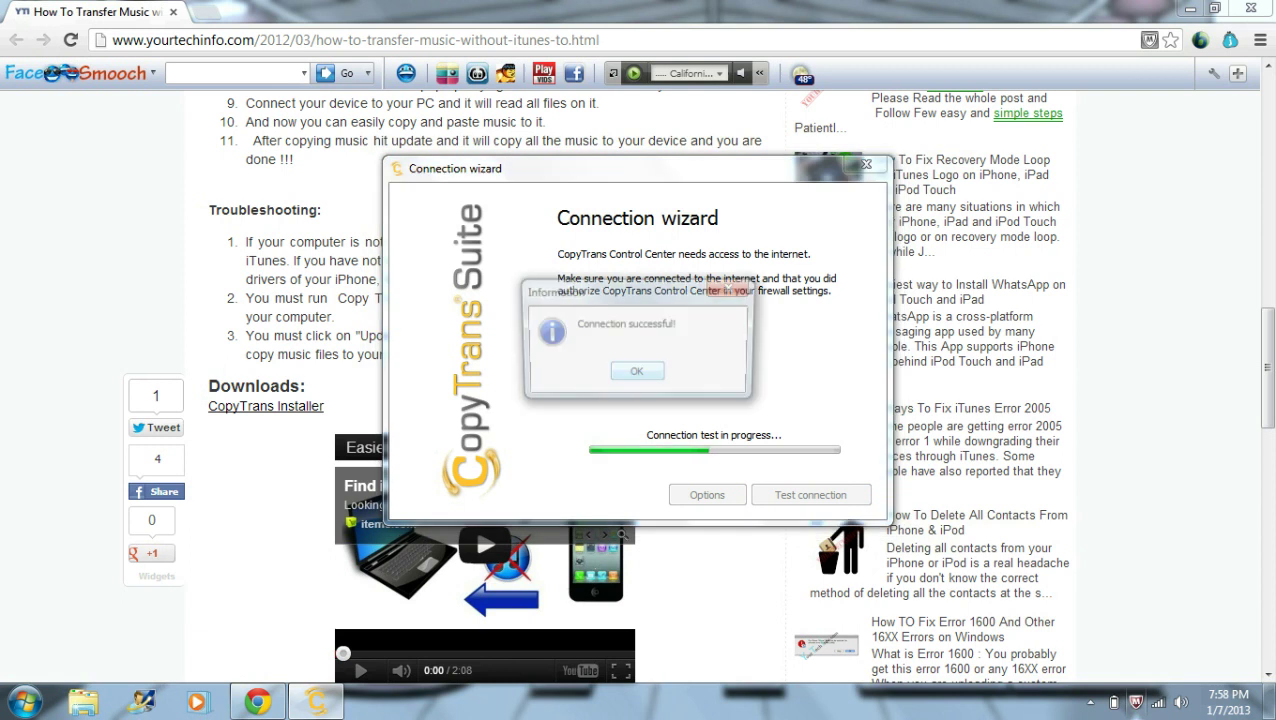
key("Return")
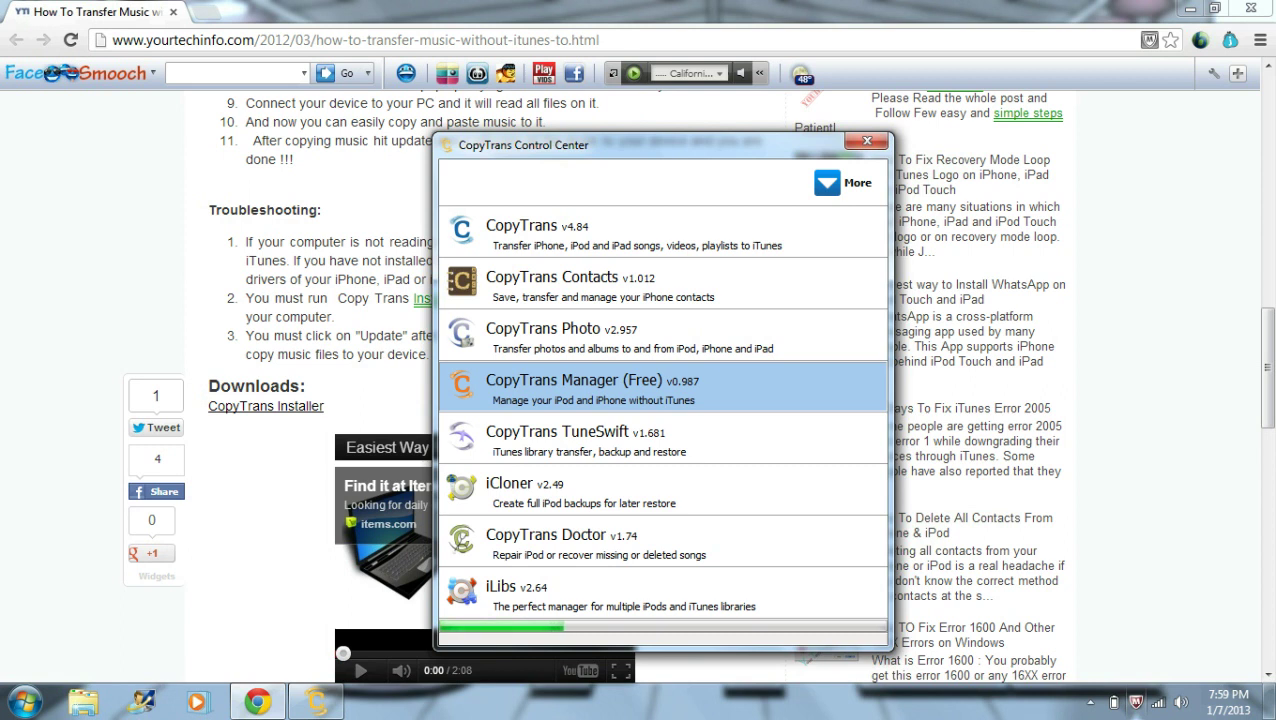
Minimize Chrome and launch CopyTrans Manager (Free) from the Control Center
left_click(1189, 8)
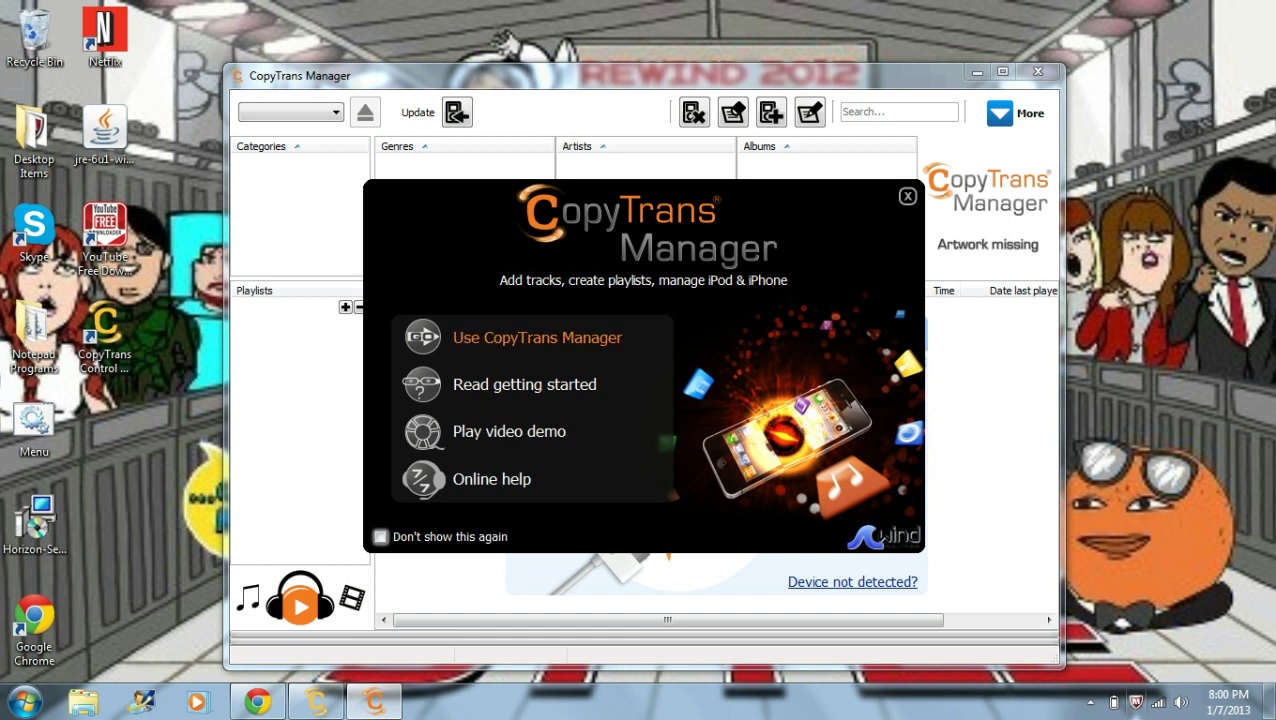
Enter CopyTrans Manager, browse the iPod Nano 5G track list, and bring up Add track(s)
left_click(537, 337)
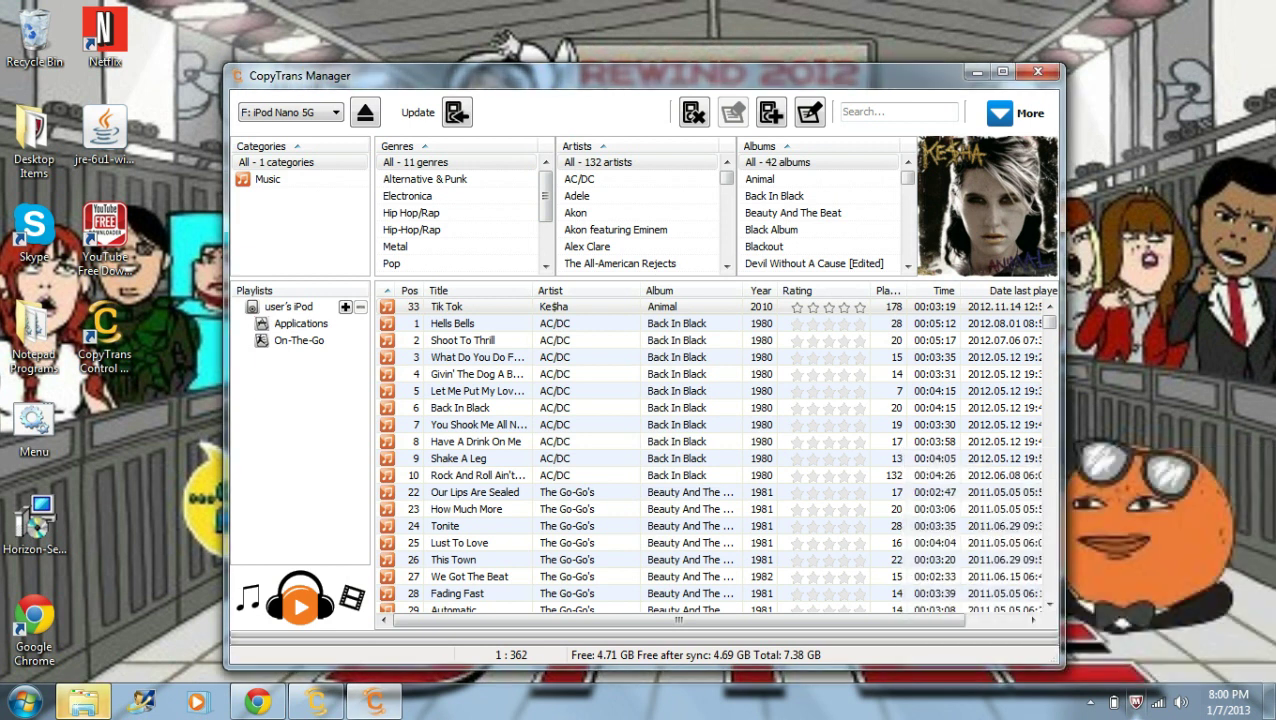
mouse_move(1048, 323)
left_mouse_down()
mouse_move(1048, 560)
mouse_move(1048, 318)
left_mouse_up()
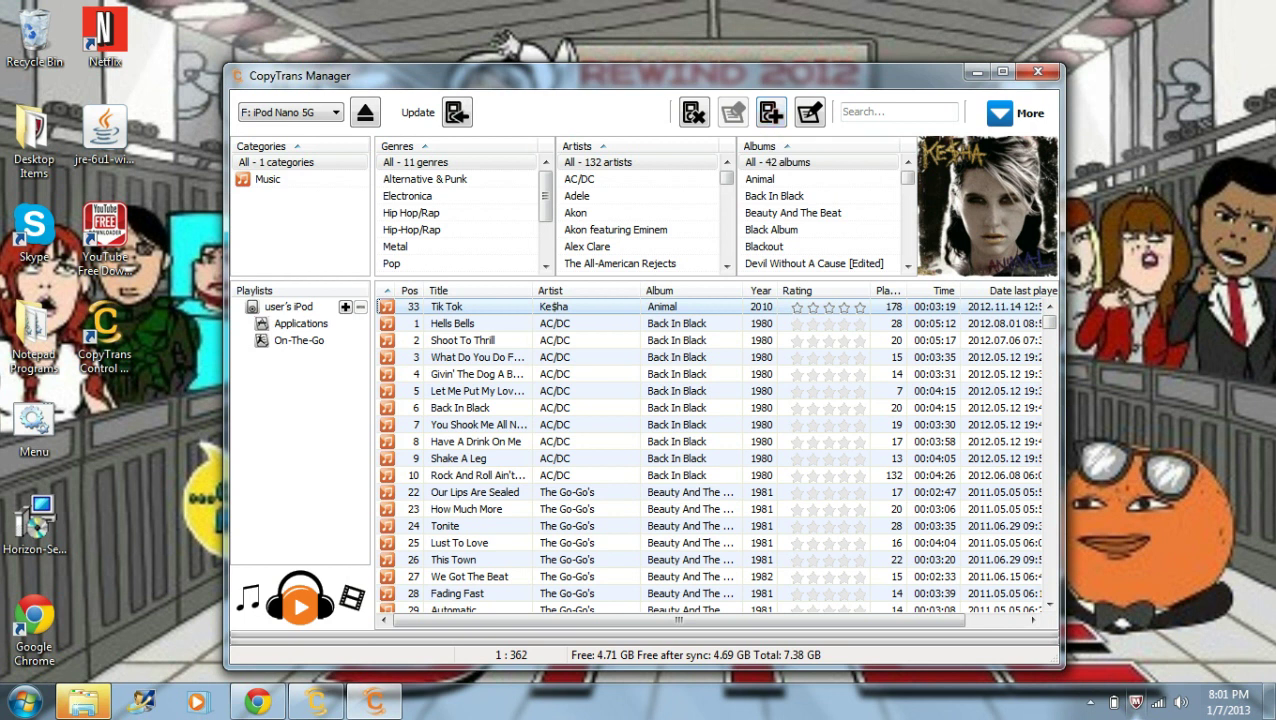
left_click(771, 112)
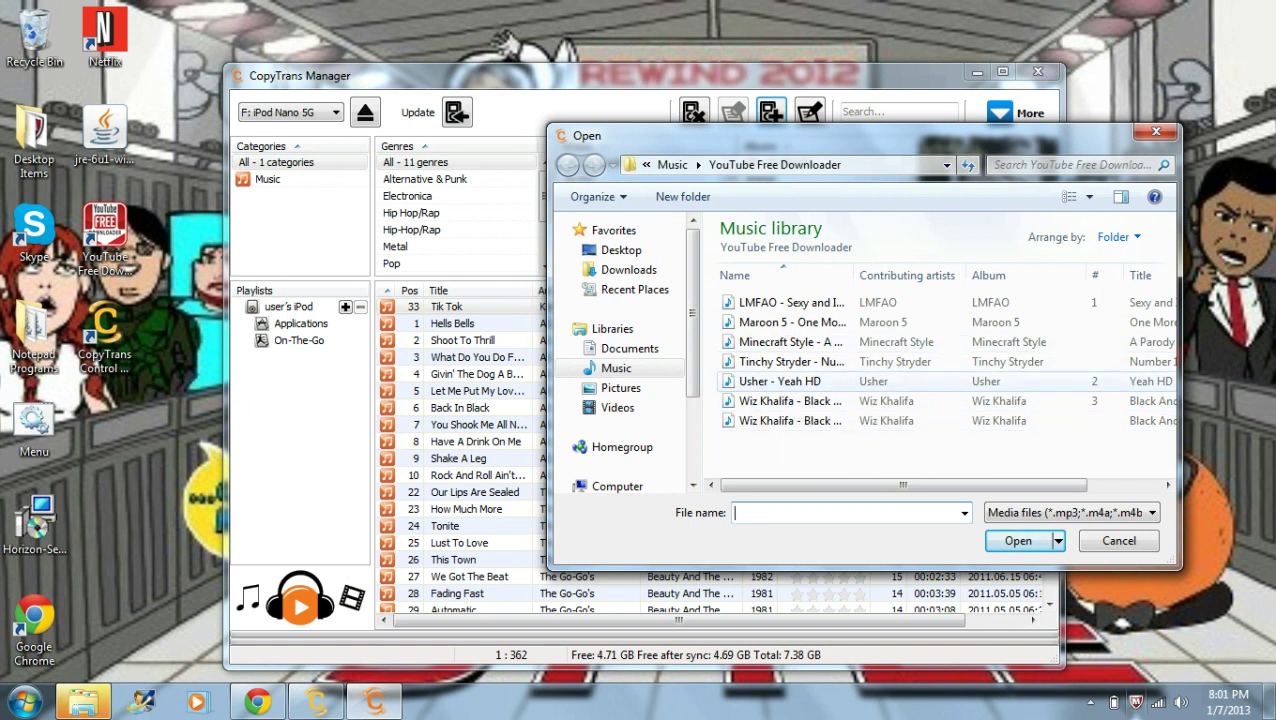
Import 'Usher - Yeah HD' onto the iPod and dismiss the Information notice
left_click(780, 381)
key("Tab")
key("Return")
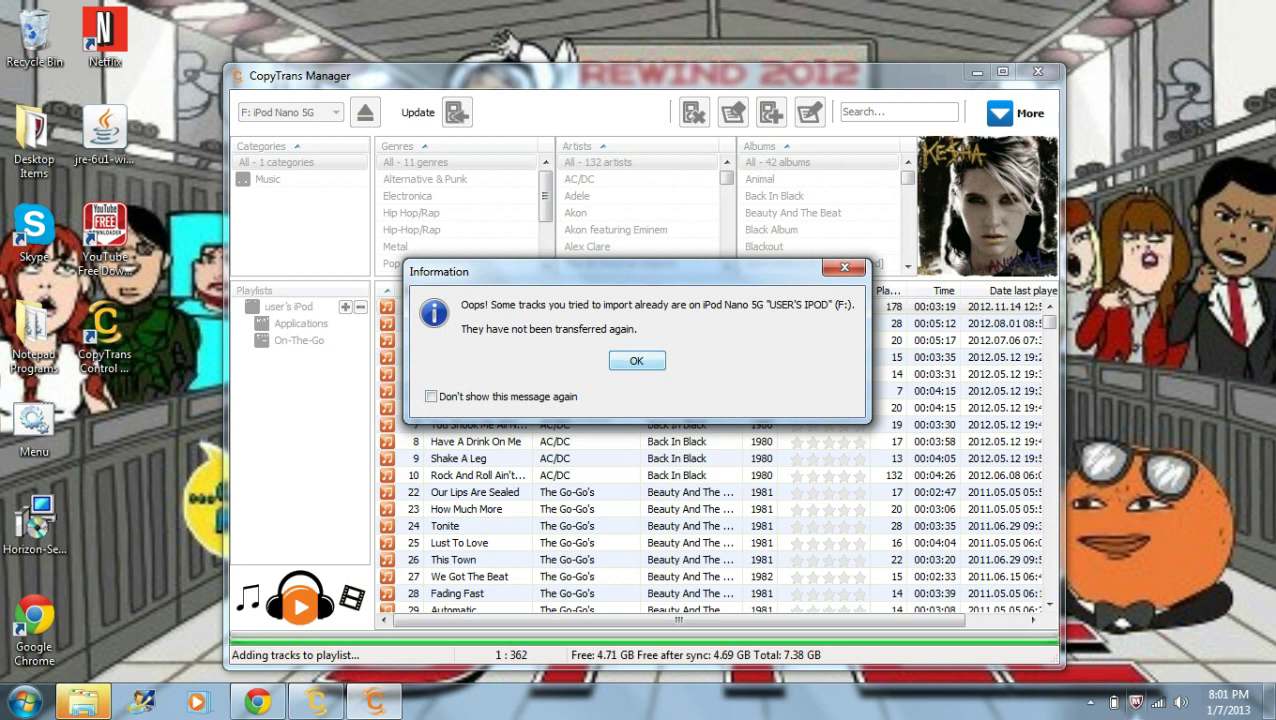
key("Return")
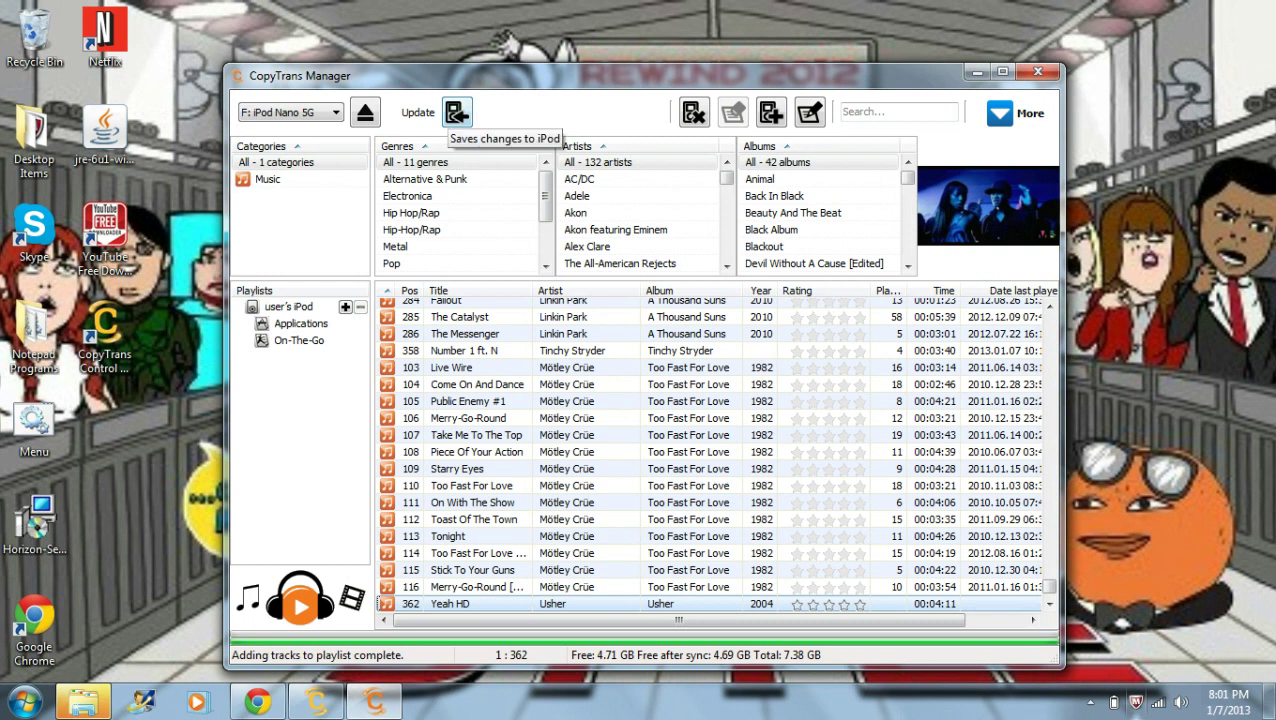
Update the iPod Nano 5G so the added Usher track is written to the device
left_click(456, 112)
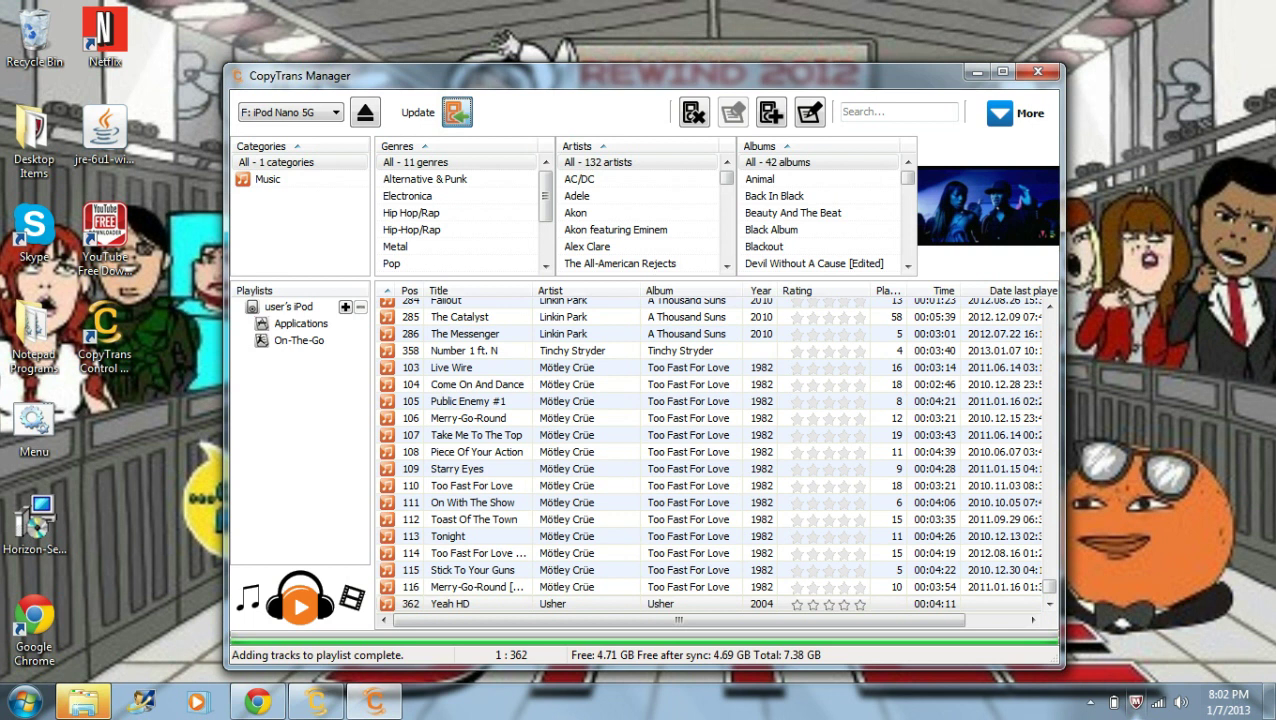
left_click(457, 112)
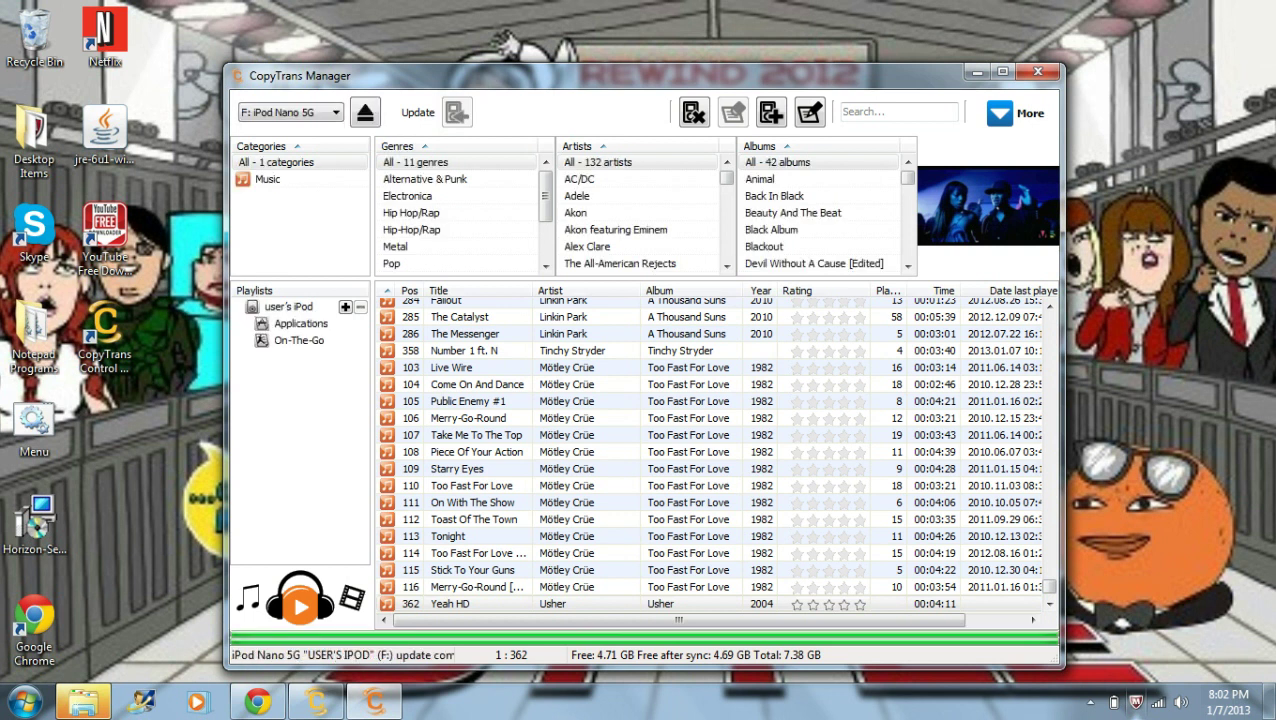